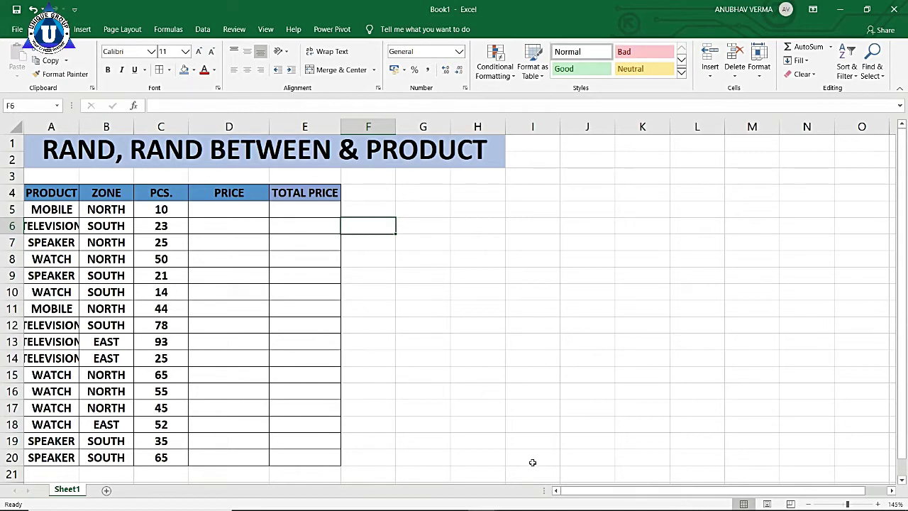
Try a =RAND() formula in G6, then delete it
{"action": "left_click", "coordinate": [427, 225]}
{"action": "type", "text": "=RAN"}
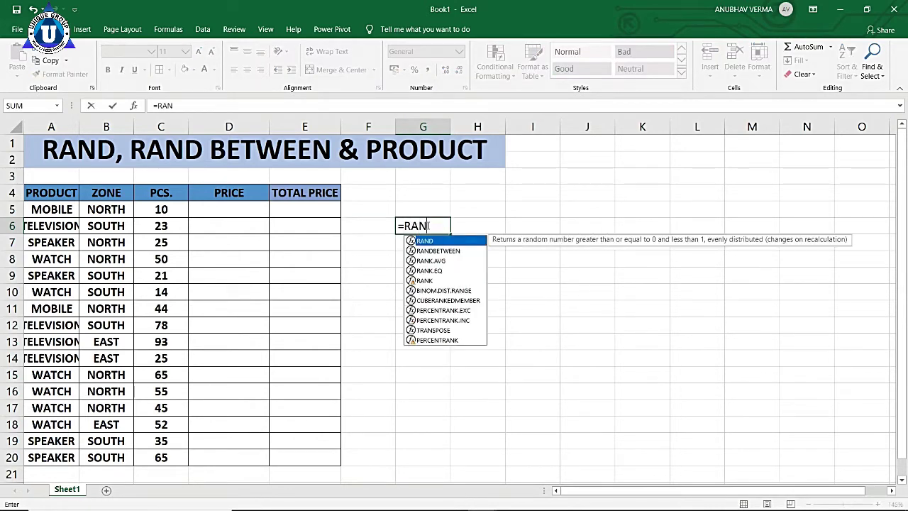
{"action": "type", "text": "D("}
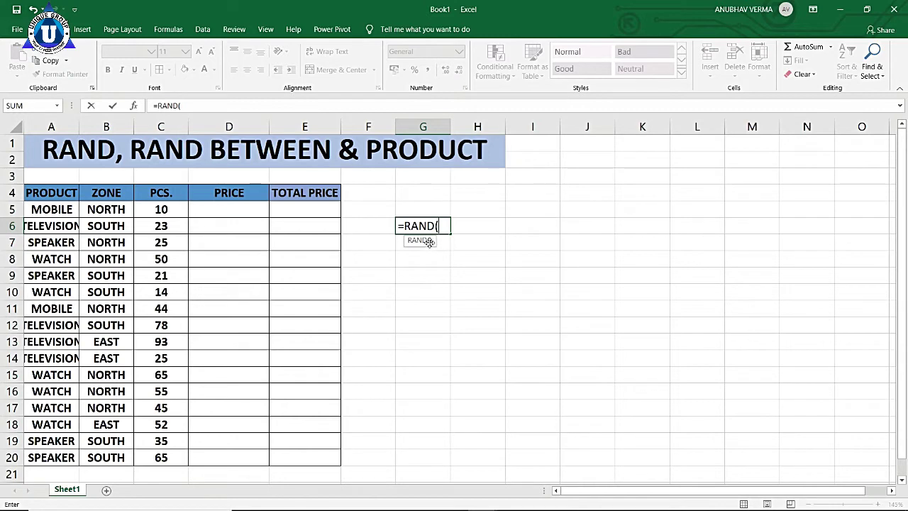
{"action": "left_click_drag", "start_coordinate": [428, 245], "coordinate": [418, 278]}
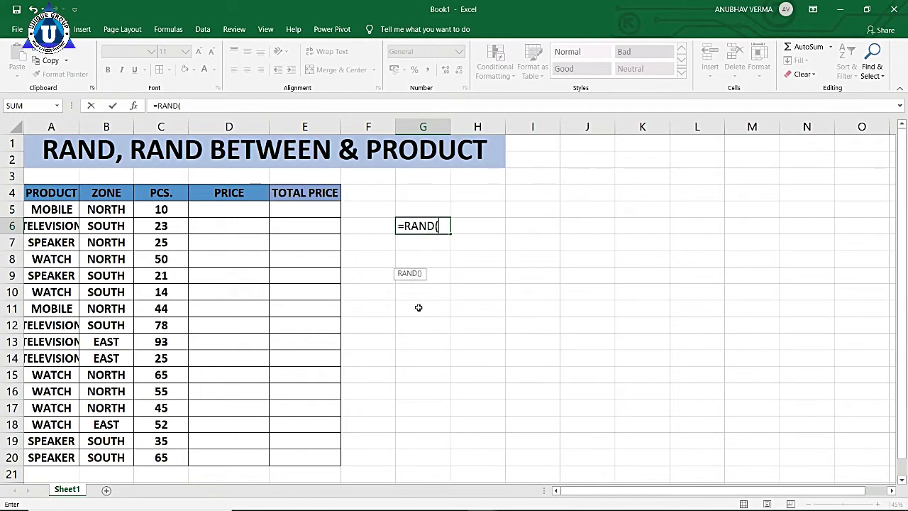
{"action": "type", "text": ")"}
{"action": "key", "text": "Return"}
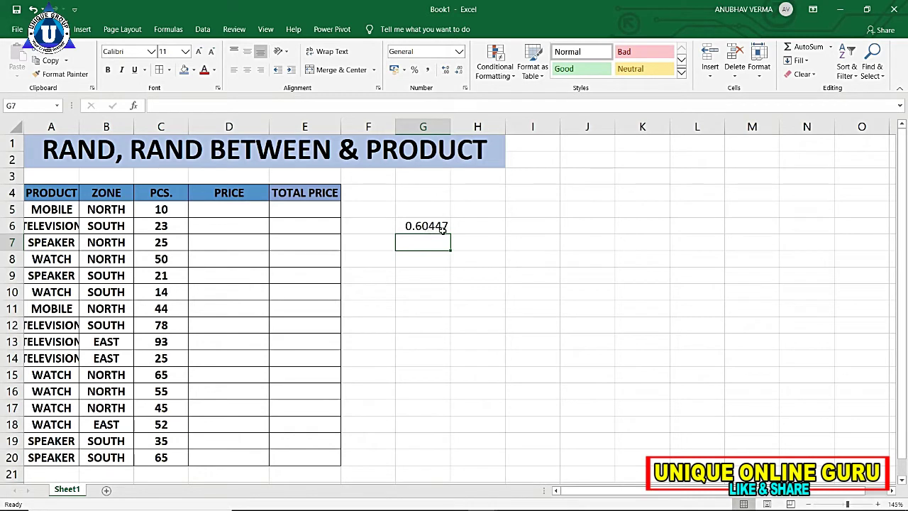
{"action": "left_click", "coordinate": [442, 227]}
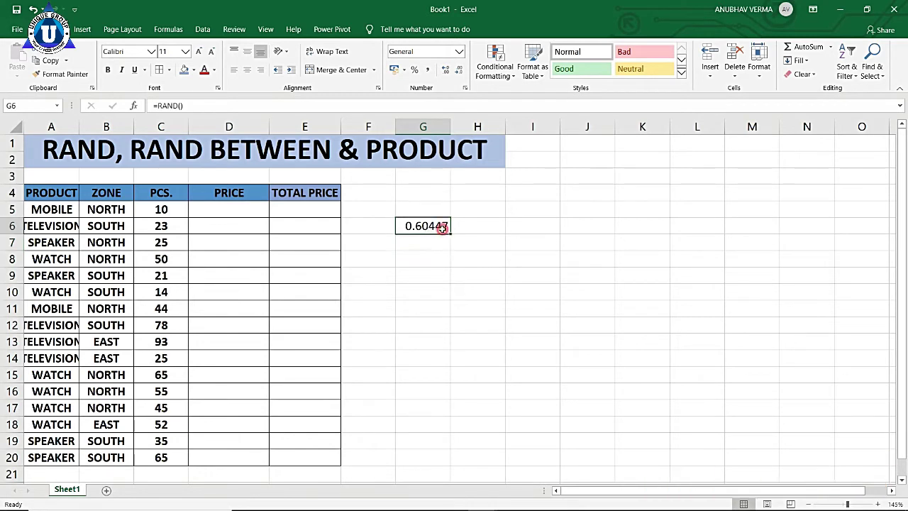
{"action": "key", "text": "Delete"}
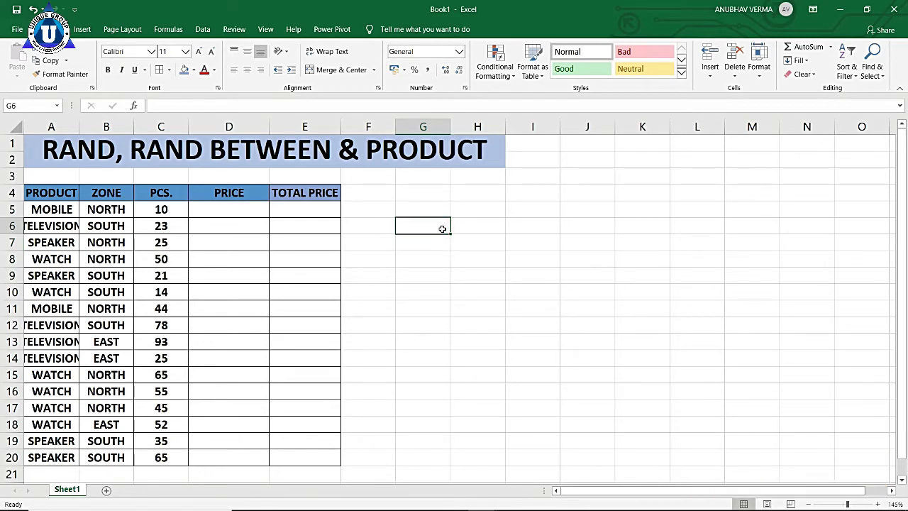
Enter =RAND() into all of G6:J13 at once with Ctrl+Enter
{"action": "left_click_drag", "start_coordinate": [442, 228], "coordinate": [562, 342]}
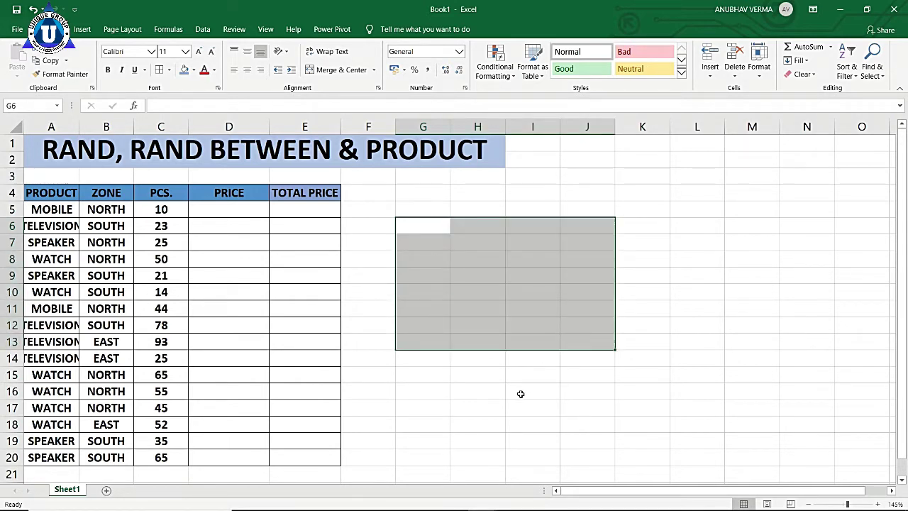
{"action": "type", "text": "="}
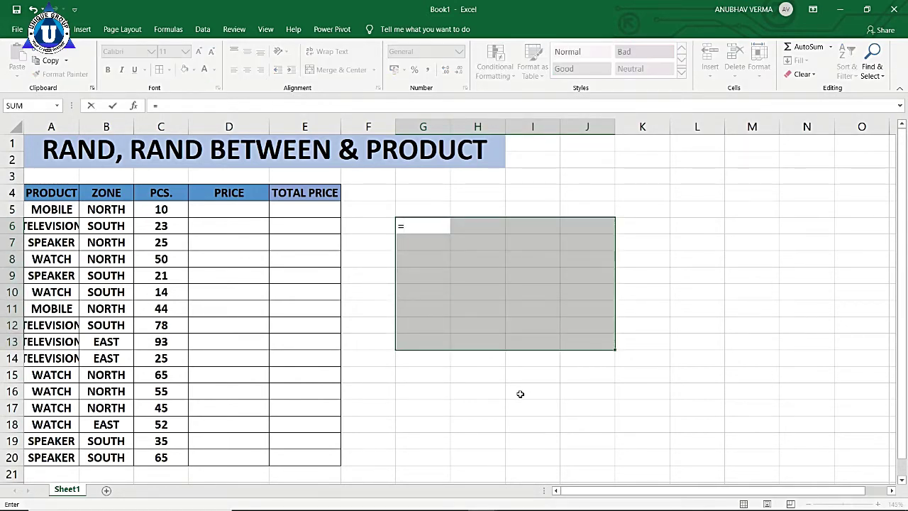
{"action": "type", "text": "RAND"}
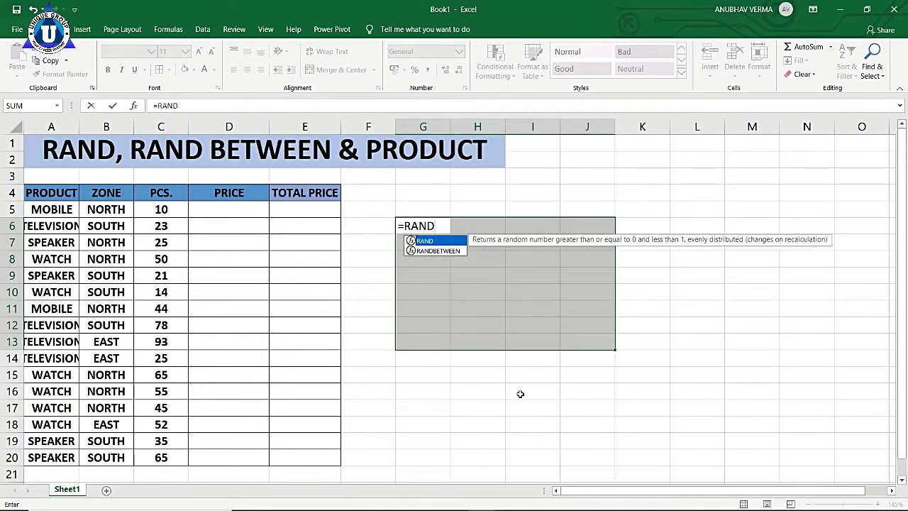
{"action": "type", "text": "()"}
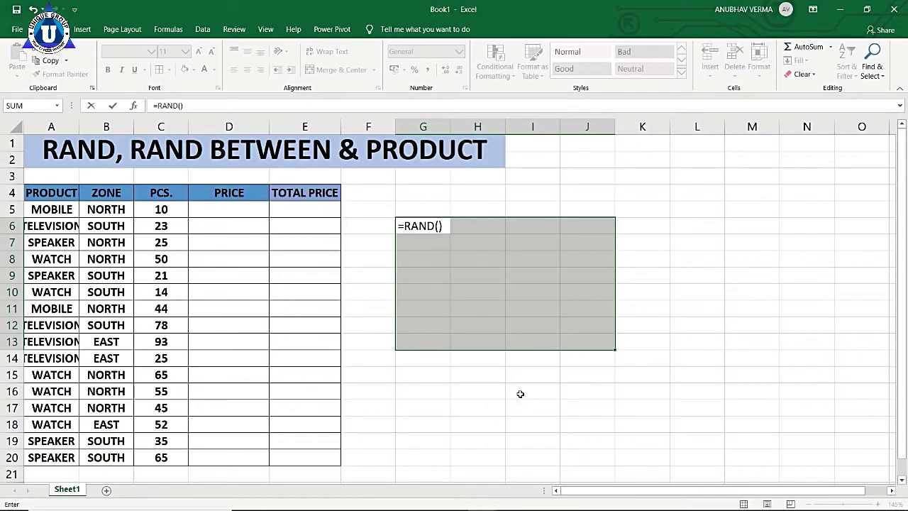
{"action": "key", "text": "ctrl+Return"}
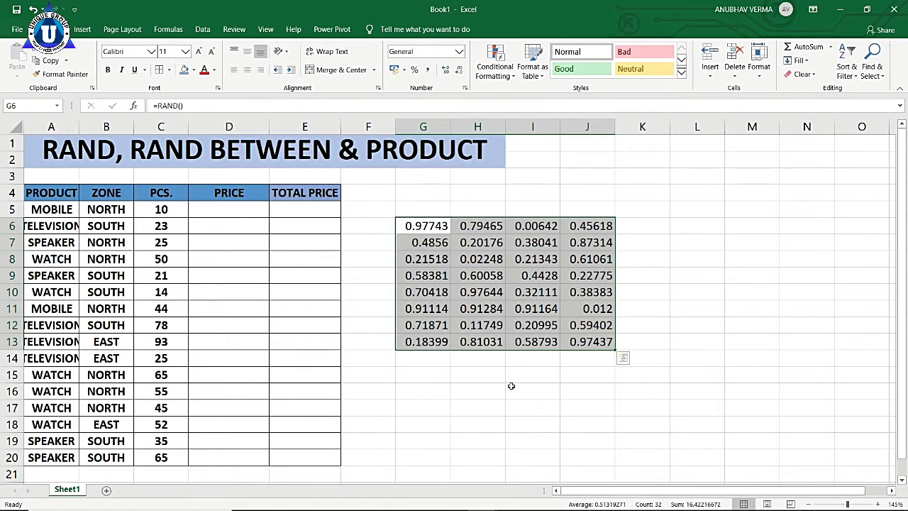
{"action": "left_click", "coordinate": [511, 385]}
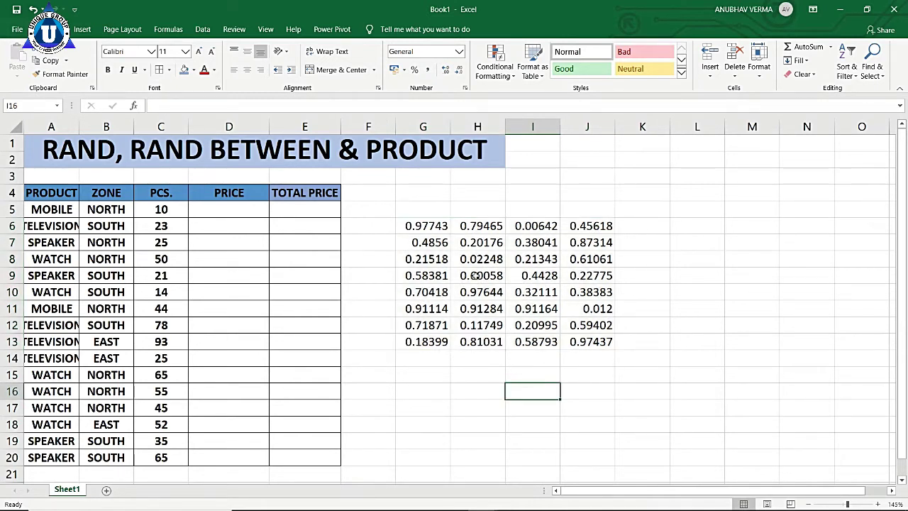
Type MM in K6 and NN in K7, making the RAND values recalculate
{"action": "mouse_move", "coordinate": [34, 196]}
{"action": "left_mouse_down"}
{"action": "mouse_move", "coordinate": [39, 206]}
{"action": "mouse_move", "coordinate": [746, 462]}
{"action": "left_mouse_up"}
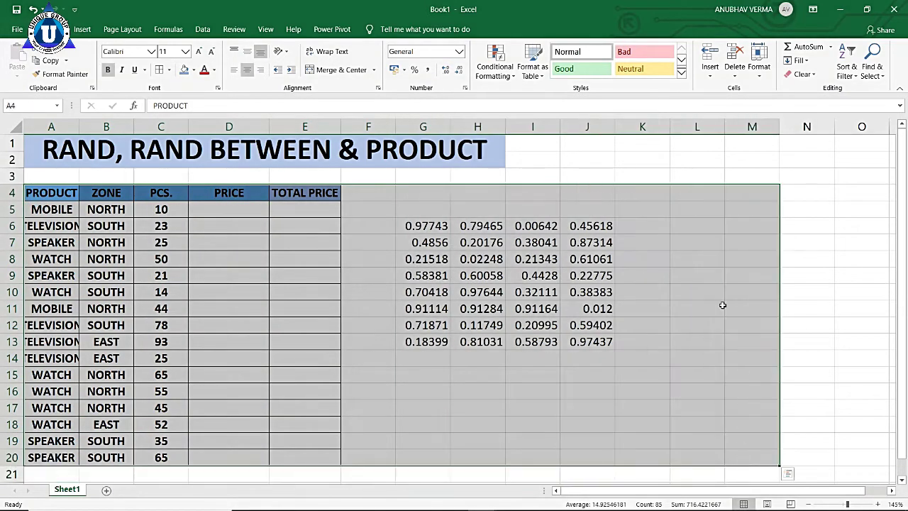
{"action": "left_click", "coordinate": [823, 234]}
{"action": "left_click", "coordinate": [600, 227]}
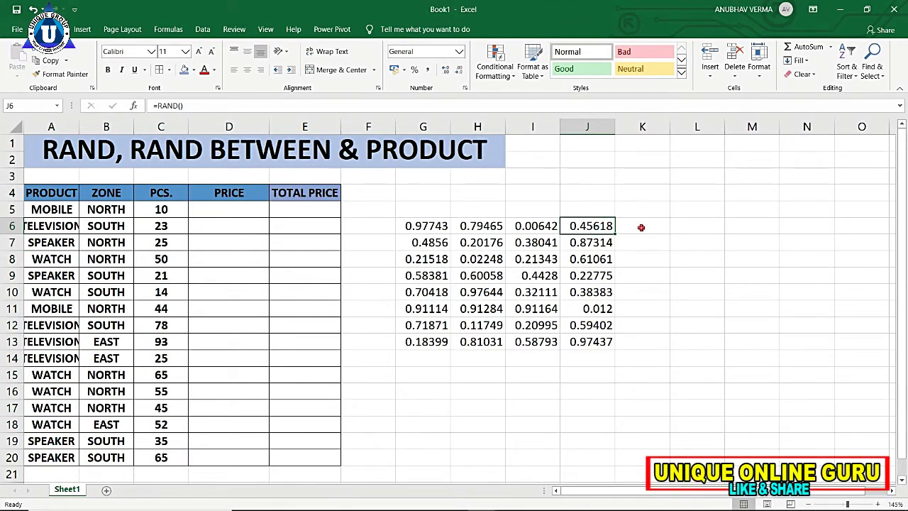
{"action": "left_click", "coordinate": [641, 227]}
{"action": "type", "text": "MM"}
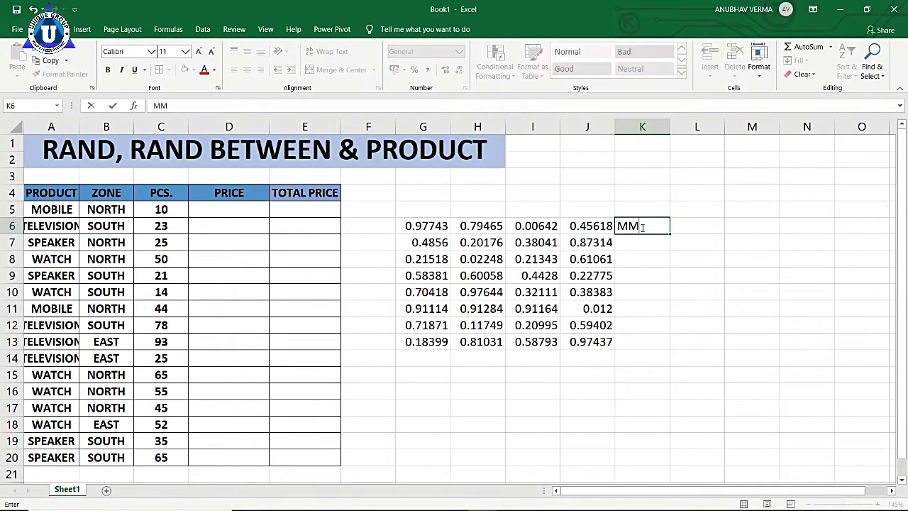
{"action": "key", "text": "Return"}
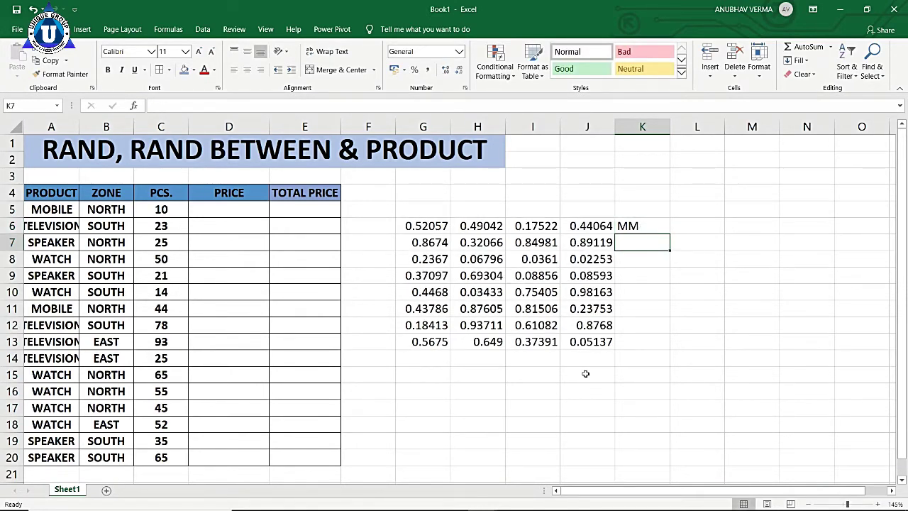
{"action": "type", "text": "NN"}
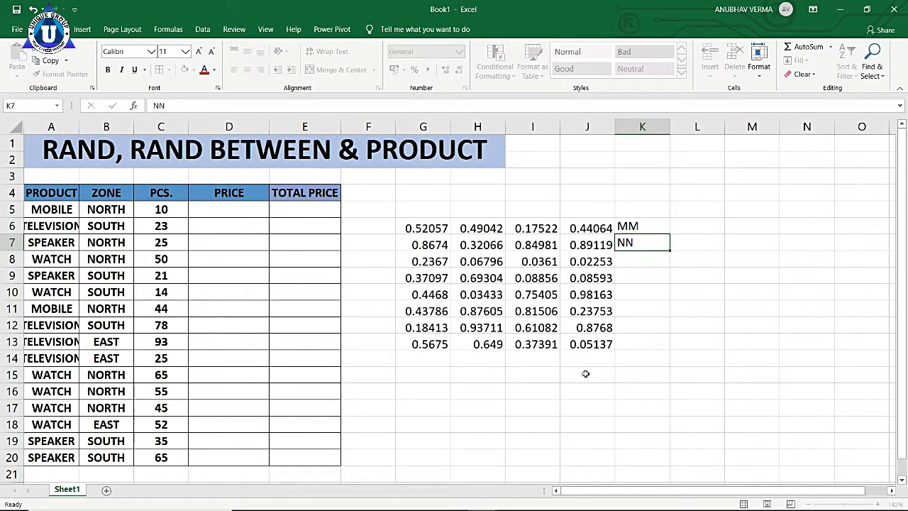
{"action": "key", "text": "Return"}
Add another scratch entry in L8 to refresh the random grid again
{"action": "left_click_drag", "start_coordinate": [155, 211], "coordinate": [157, 455]}
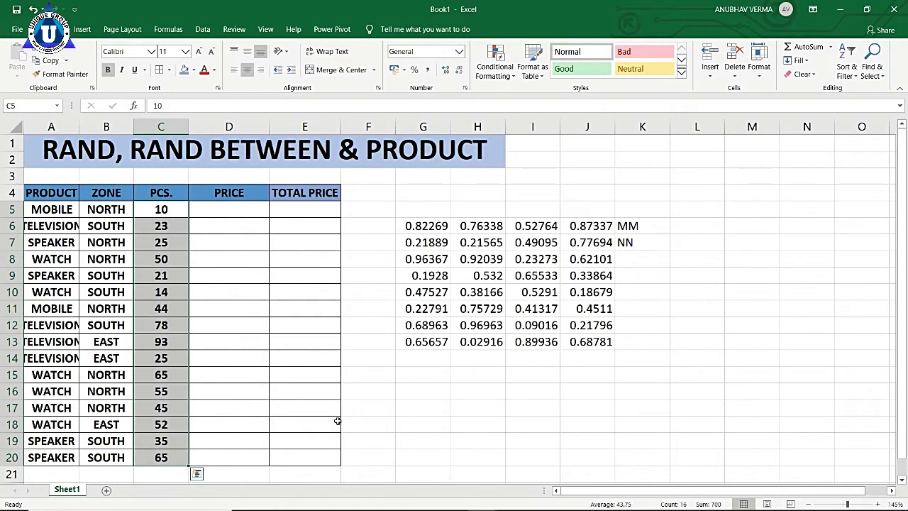
{"action": "left_click", "coordinate": [497, 378]}
{"action": "left_click", "coordinate": [687, 261]}
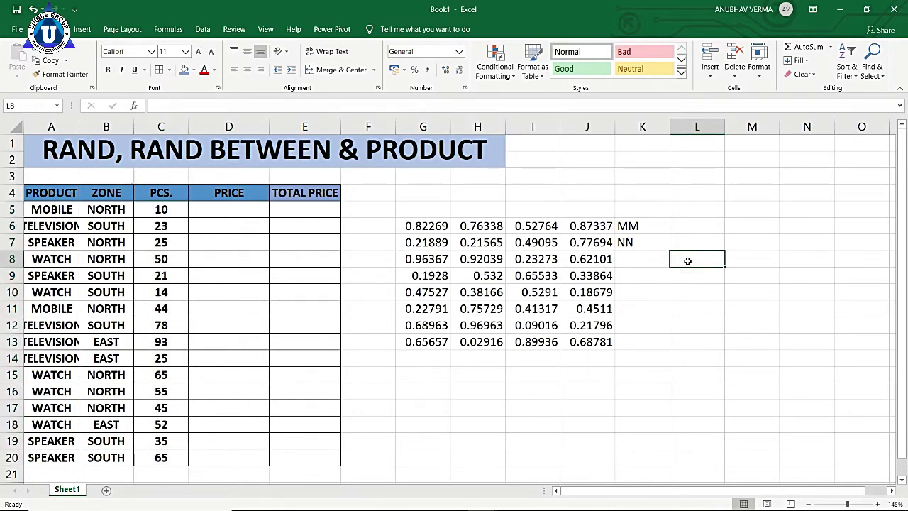
{"action": "type", "text": "NN"}
{"action": "key", "text": "Return"}
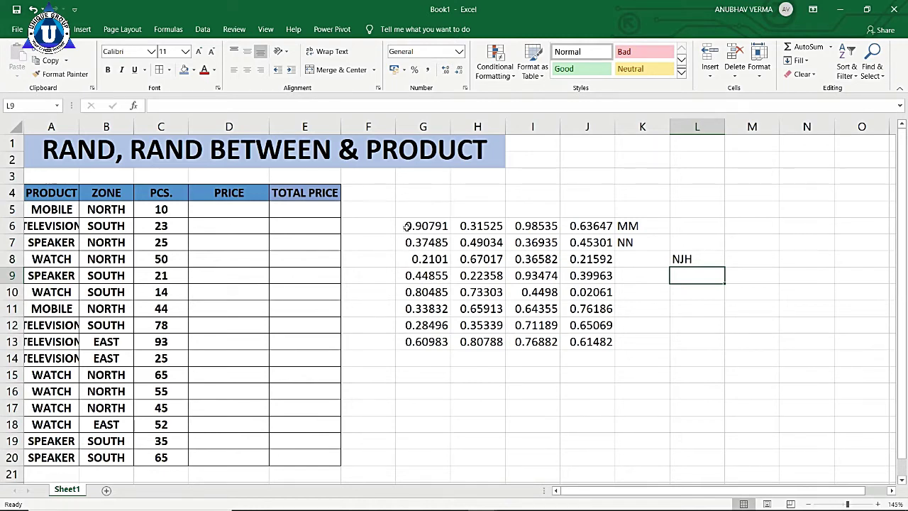
{"action": "left_click_drag", "start_coordinate": [406, 226], "coordinate": [585, 339]}
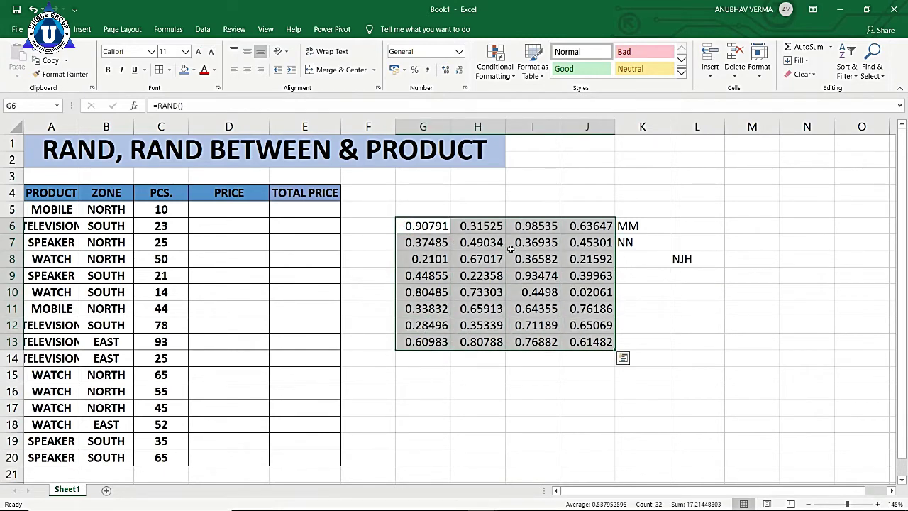
Copy G6:J13 and paste it back as fixed values
{"action": "right_click", "coordinate": [441, 226]}
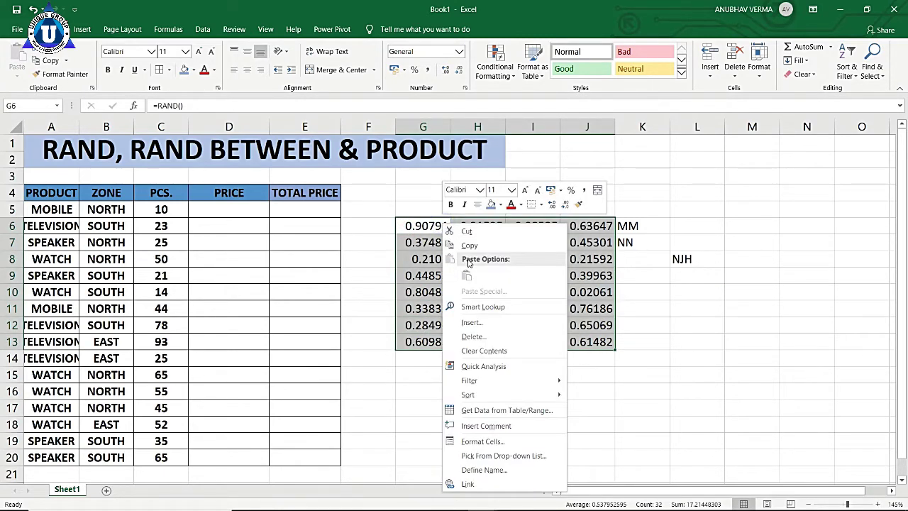
{"action": "left_click", "coordinate": [468, 245]}
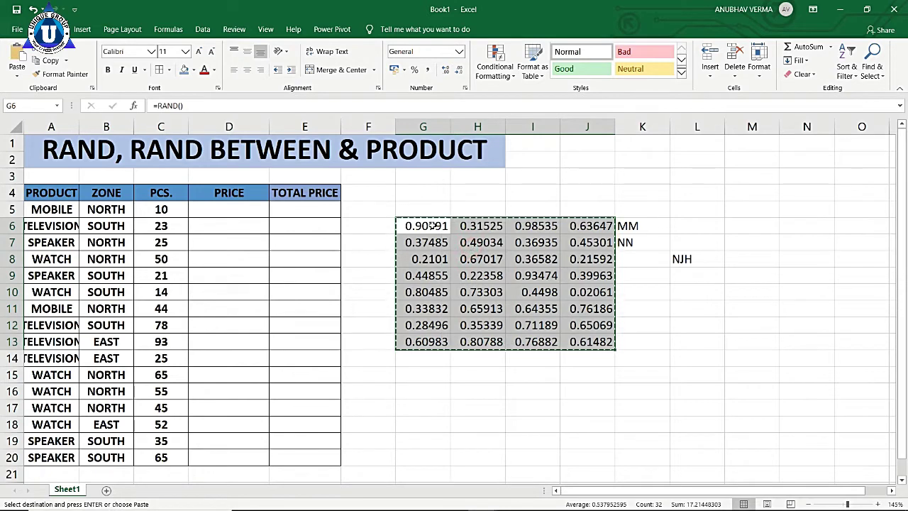
{"action": "right_click", "coordinate": [433, 226]}
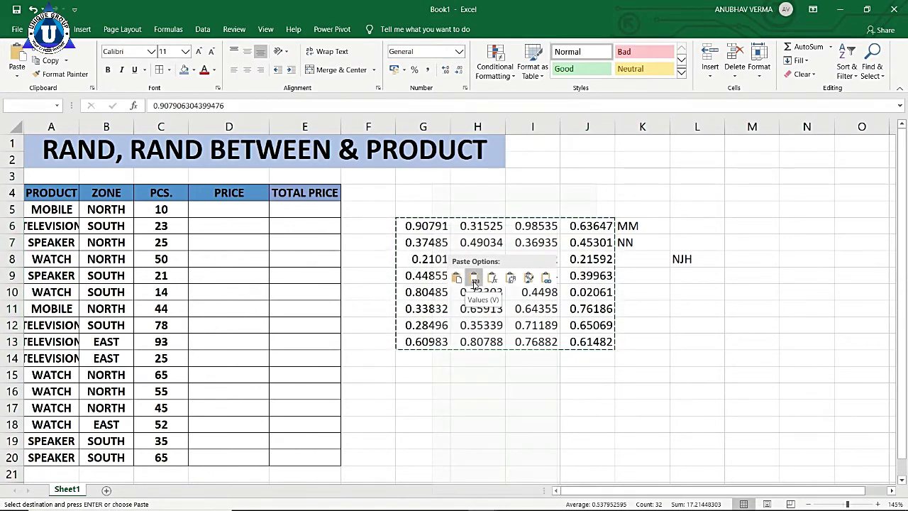
{"action": "left_click", "coordinate": [474, 280]}
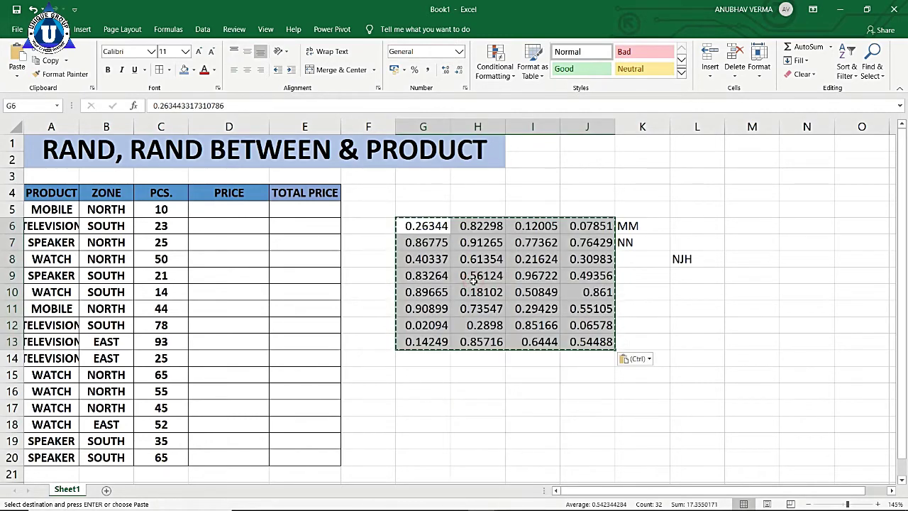
Enter H in K10 and NNN in K11, then clear all scratch text in K6:L11
{"action": "left_click", "coordinate": [650, 288]}
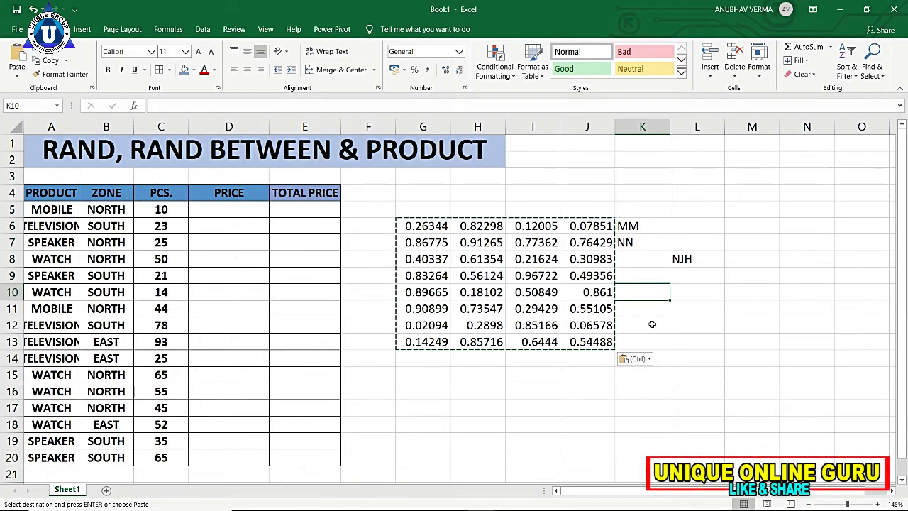
{"action": "type", "text": "HJH"}
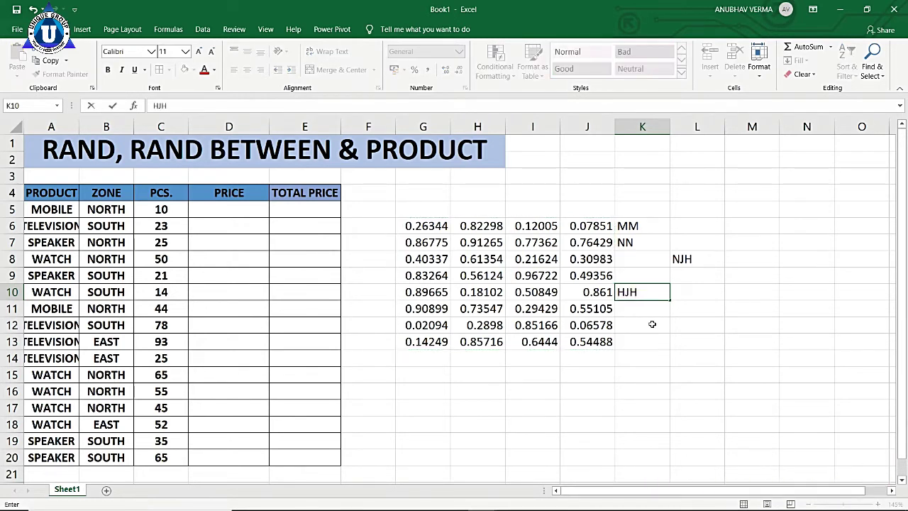
{"action": "key", "text": "Return"}
{"action": "type", "text": "NNN."}
{"action": "key", "text": "Return"}
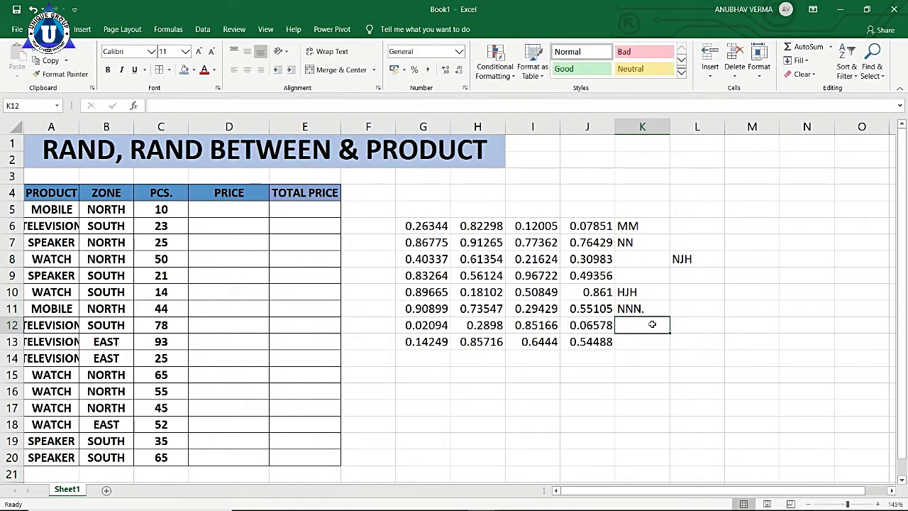
{"action": "mouse_move", "coordinate": [637, 228]}
{"action": "left_mouse_down"}
{"action": "mouse_move", "coordinate": [647, 303]}
{"action": "mouse_move", "coordinate": [689, 310]}
{"action": "left_mouse_up"}
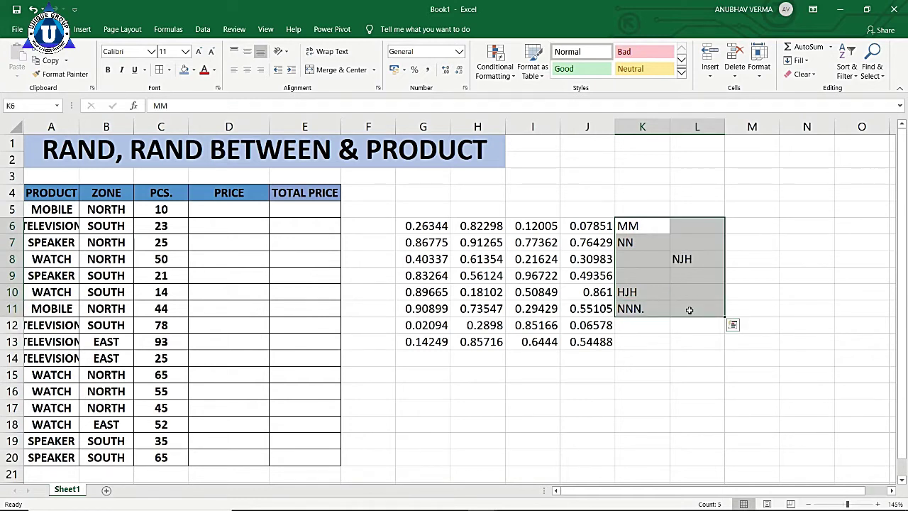
{"action": "key", "text": "Delete"}
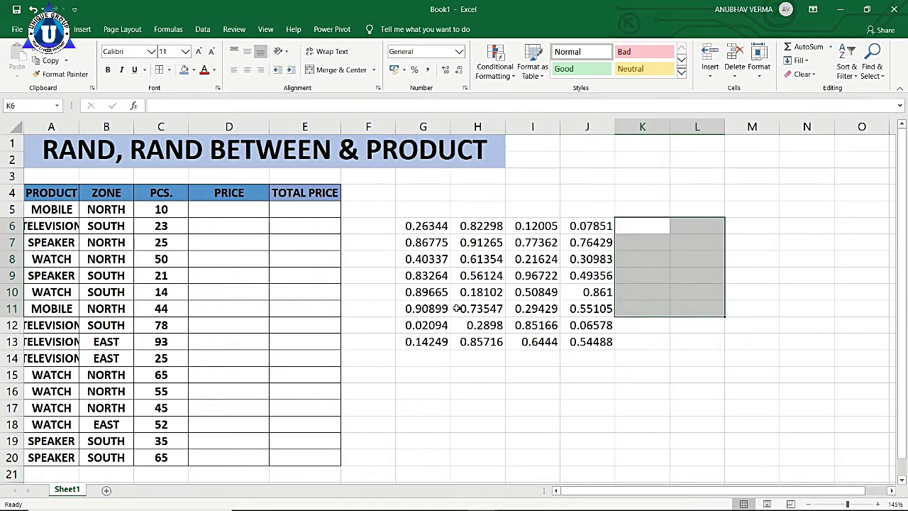
Enter =RANDBETWEEN(100,500) into every PRICE cell in D5:D20
{"action": "left_click_drag", "start_coordinate": [255, 215], "coordinate": [223, 458]}
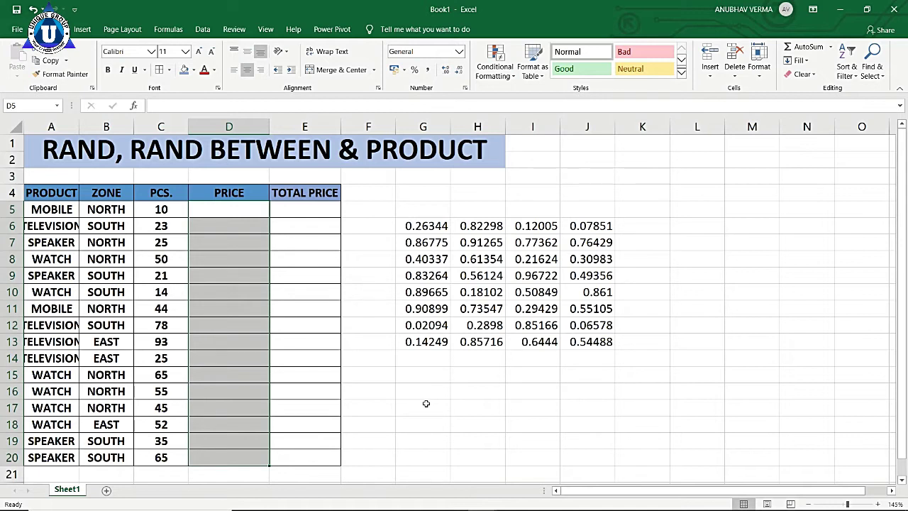
{"action": "type", "text": "="}
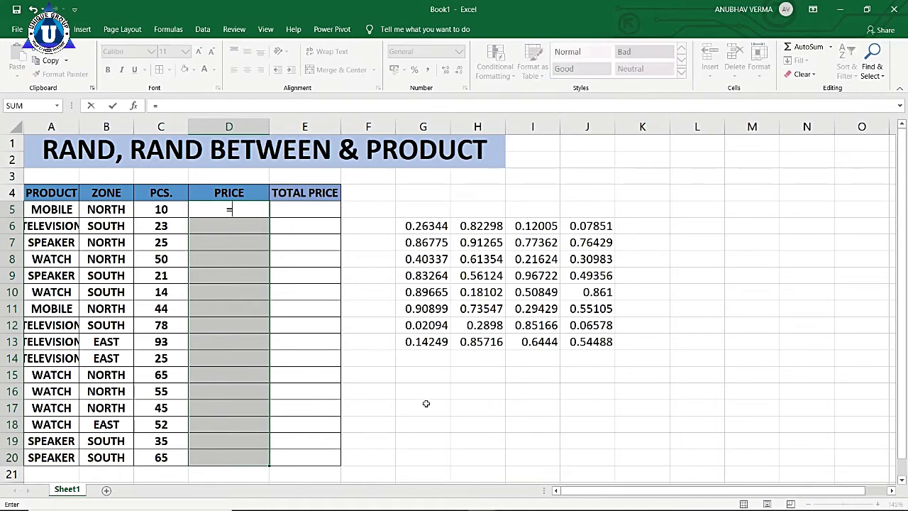
{"action": "type", "text": "RAN"}
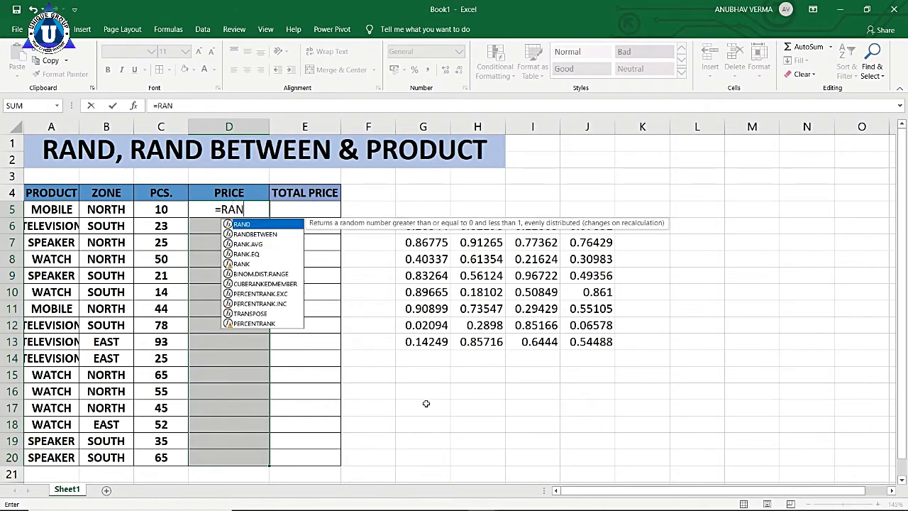
{"action": "type", "text": "D BET"}
{"action": "key", "text": "BackSpace"}
{"action": "key", "text": "BackSpace"}
{"action": "key", "text": "BackSpace"}
{"action": "key", "text": "BackSpace"}
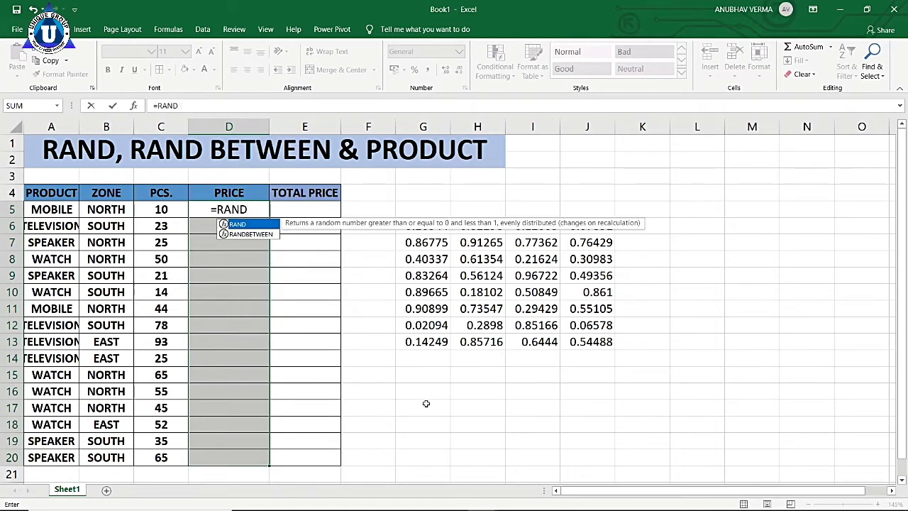
{"action": "key", "text": "Down"}
{"action": "key", "text": "Tab"}
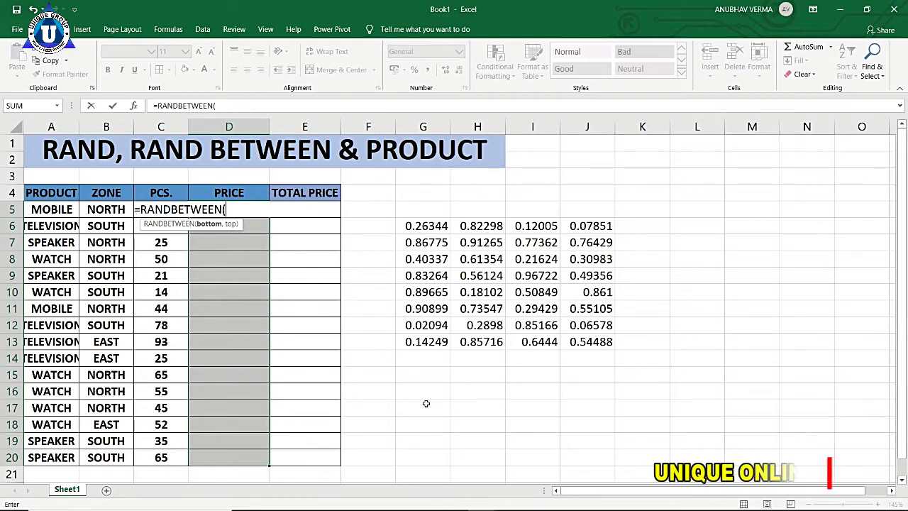
{"action": "type", "text": "100"}
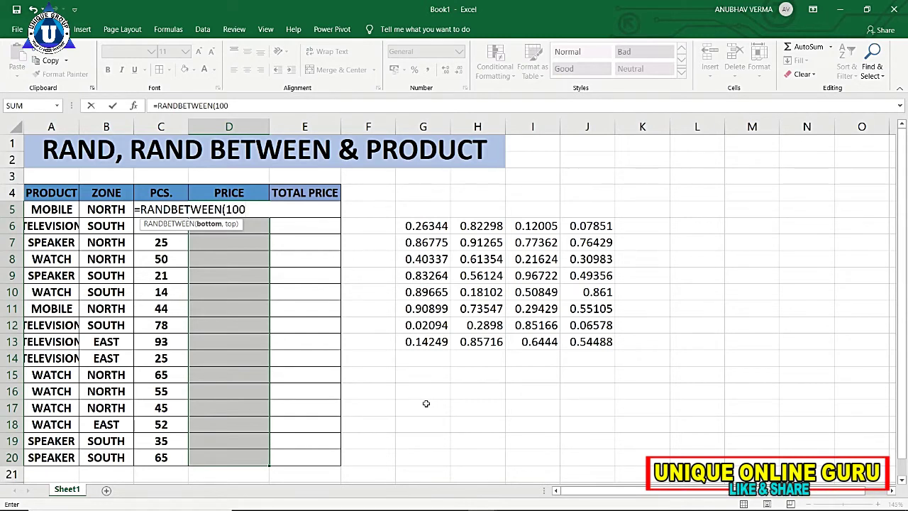
{"action": "type", "text": ","}
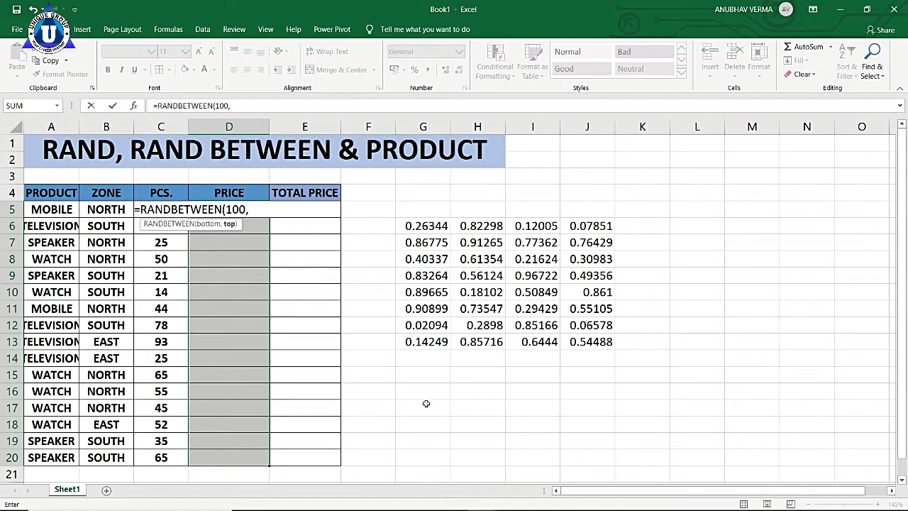
{"action": "type", "text": "500"}
{"action": "type", "text": ")"}
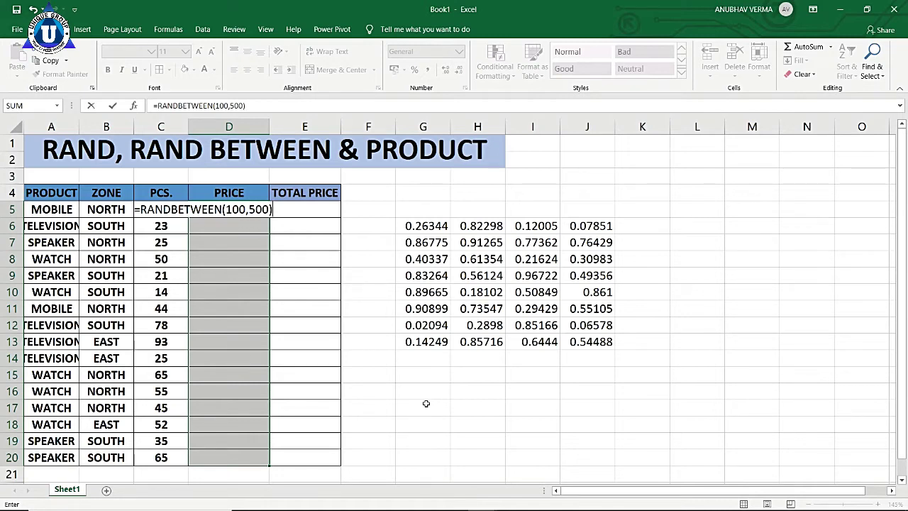
{"action": "key", "text": "ctrl+Return"}
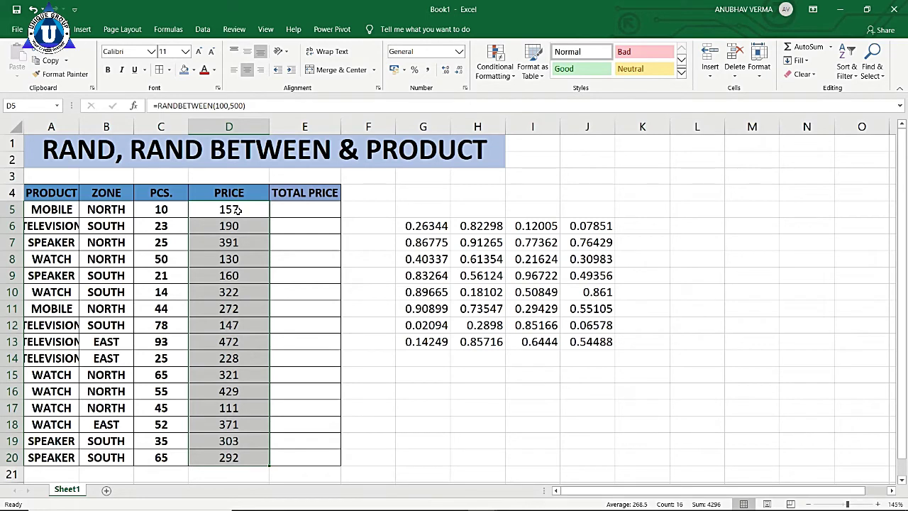
{"action": "left_click_drag", "start_coordinate": [238, 209], "coordinate": [229, 457]}
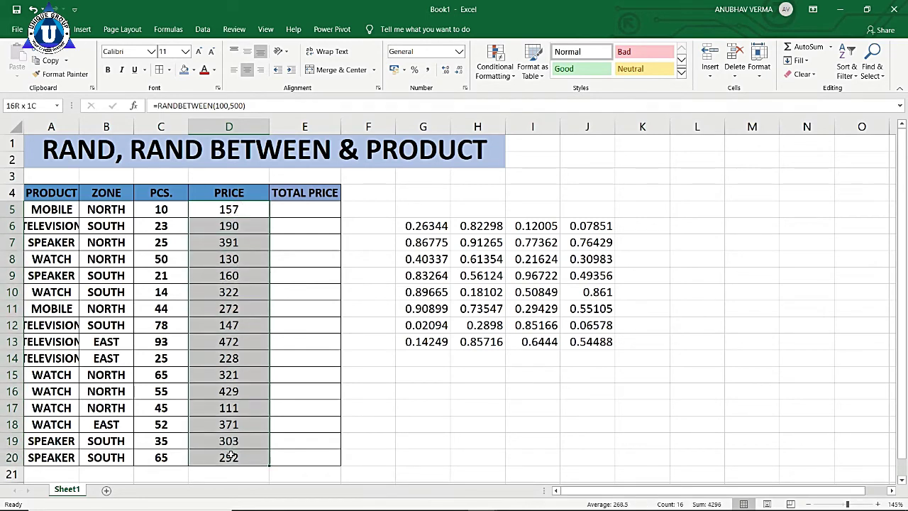
{"action": "right_click", "coordinate": [204, 213]}
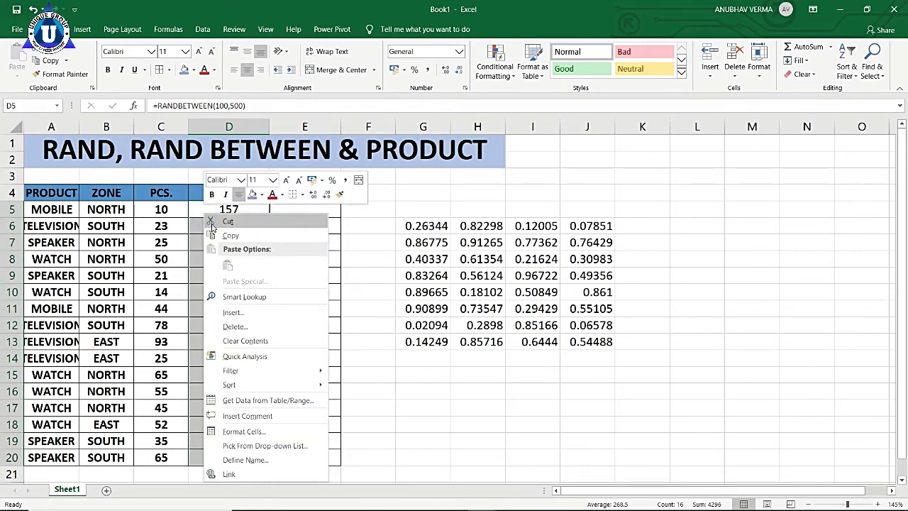
{"action": "left_click", "coordinate": [228, 236]}
{"action": "right_click", "coordinate": [210, 212]}
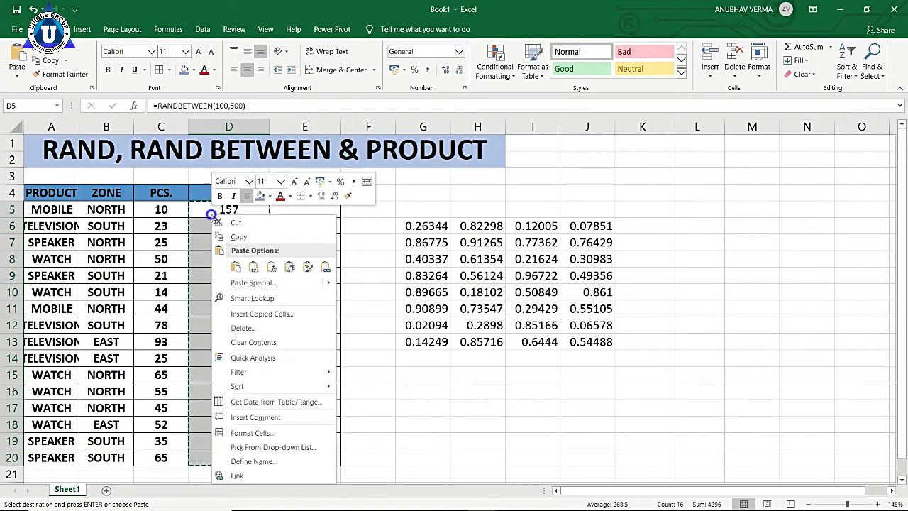
{"action": "mouse_move", "coordinate": [244, 281]}
{"action": "left_click", "coordinate": [254, 266]}
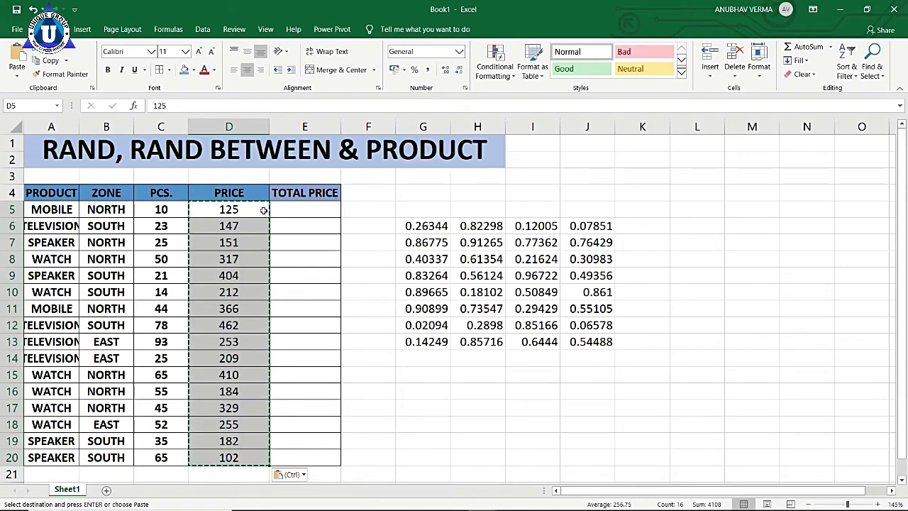
{"action": "mouse_move", "coordinate": [447, 229]}
{"action": "left_mouse_down"}
{"action": "mouse_move", "coordinate": [458, 341]}
{"action": "mouse_move", "coordinate": [576, 341]}
{"action": "left_mouse_up"}
{"action": "left_click", "coordinate": [492, 409]}
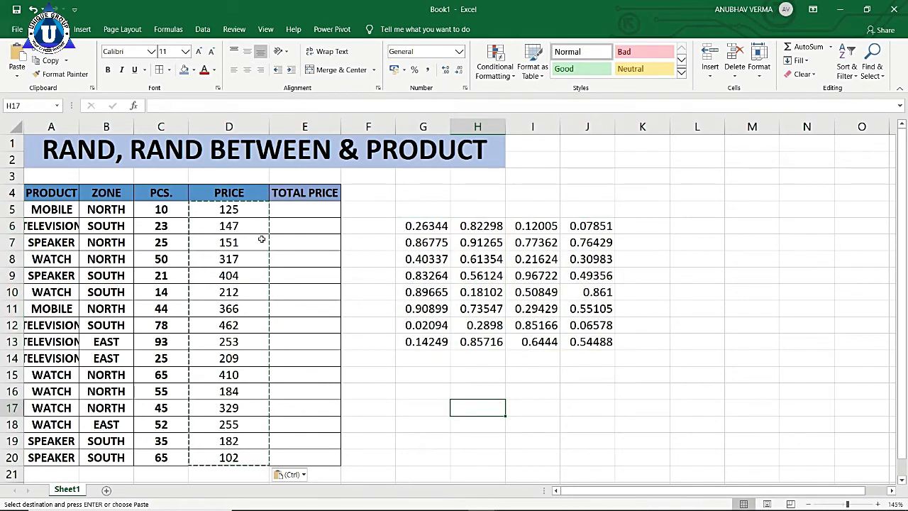
{"action": "left_click_drag", "start_coordinate": [250, 213], "coordinate": [242, 454]}
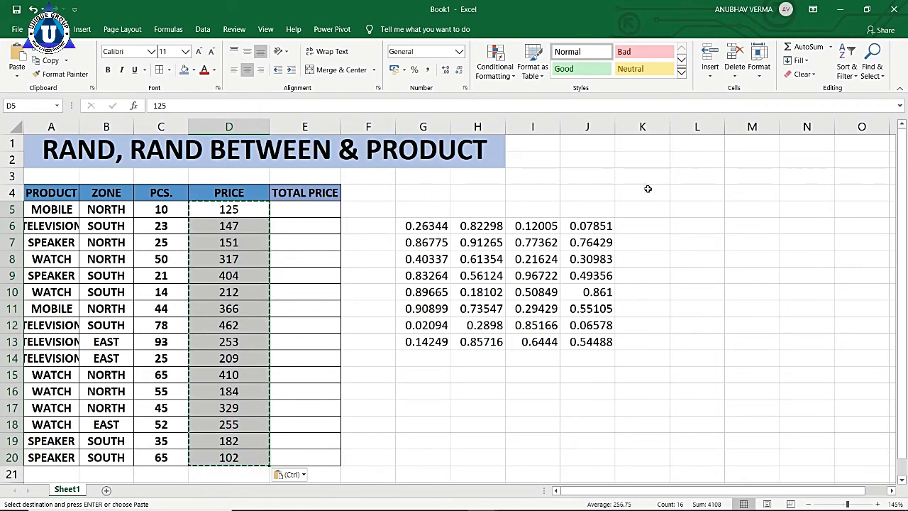
Enter =RANDBETWEEN(1000,2000) into every cell of K4:L9
{"action": "left_click_drag", "start_coordinate": [650, 190], "coordinate": [674, 277]}
{"action": "type", "text": "="}
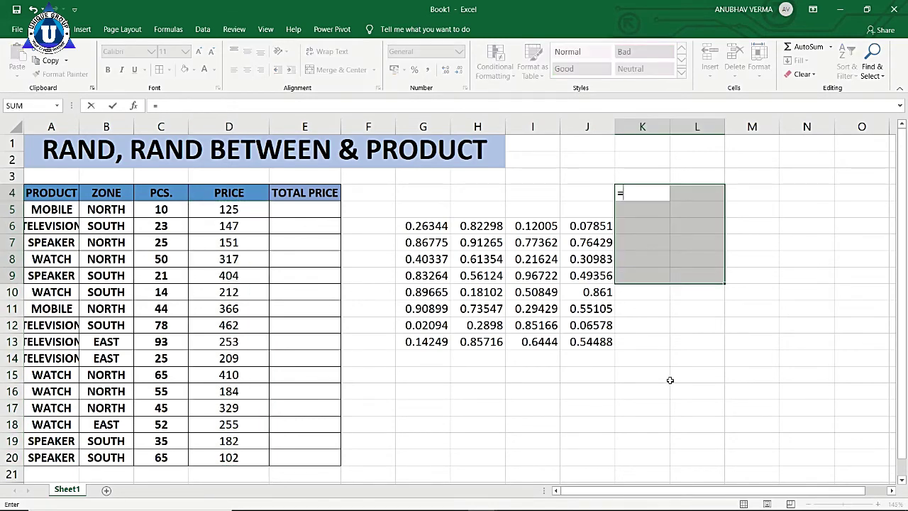
{"action": "type", "text": "RAN"}
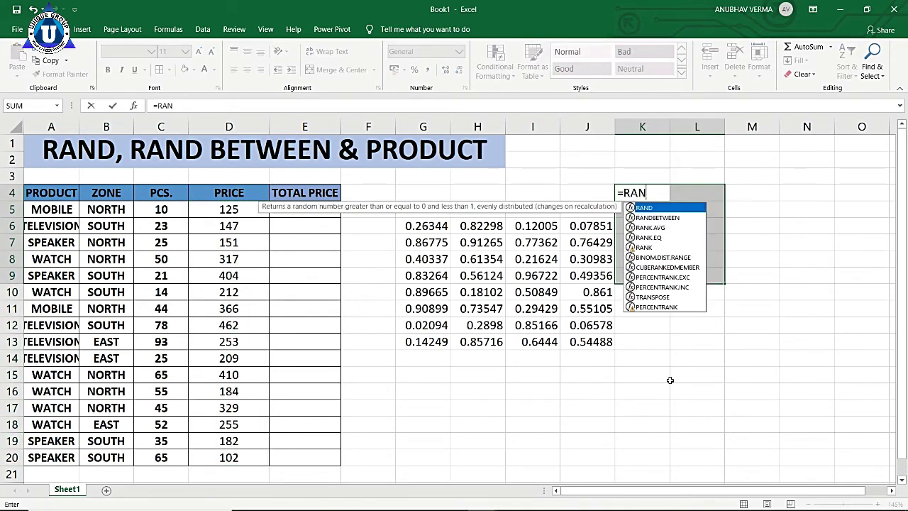
{"action": "type", "text": "D"}
{"action": "key", "text": "Down"}
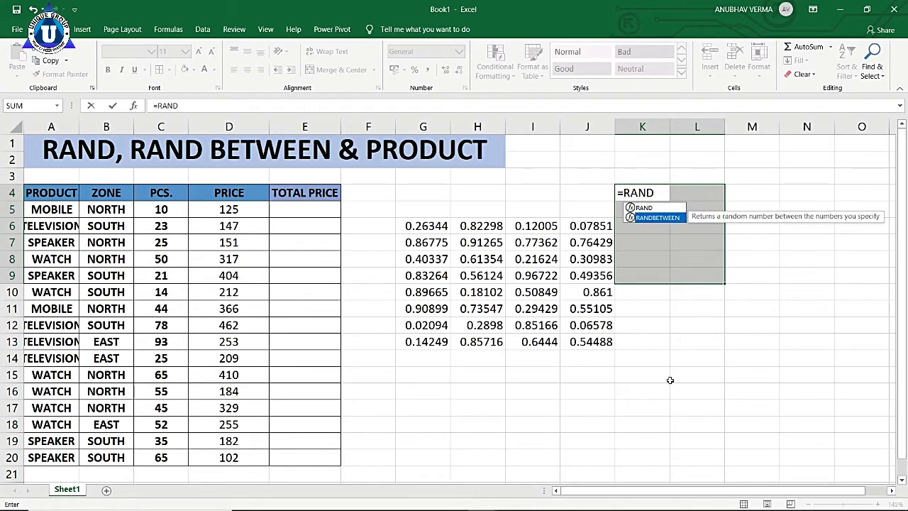
{"action": "key", "text": "Tab"}
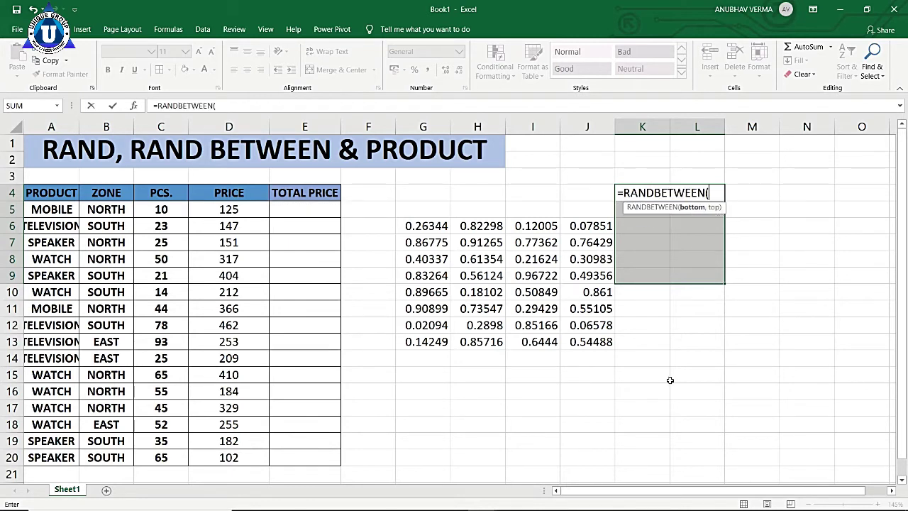
{"action": "type", "text": "1000,2000"}
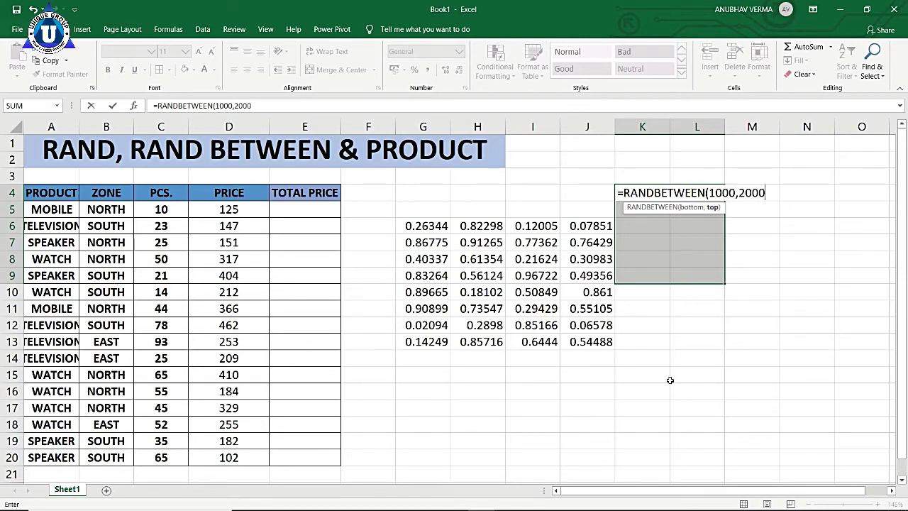
{"action": "type", "text": ")"}
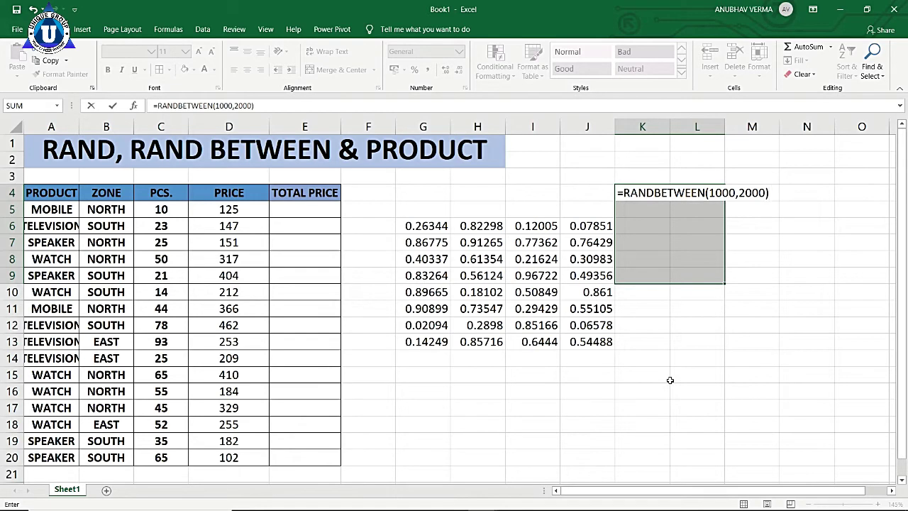
{"action": "key", "text": "ctrl+Return"}
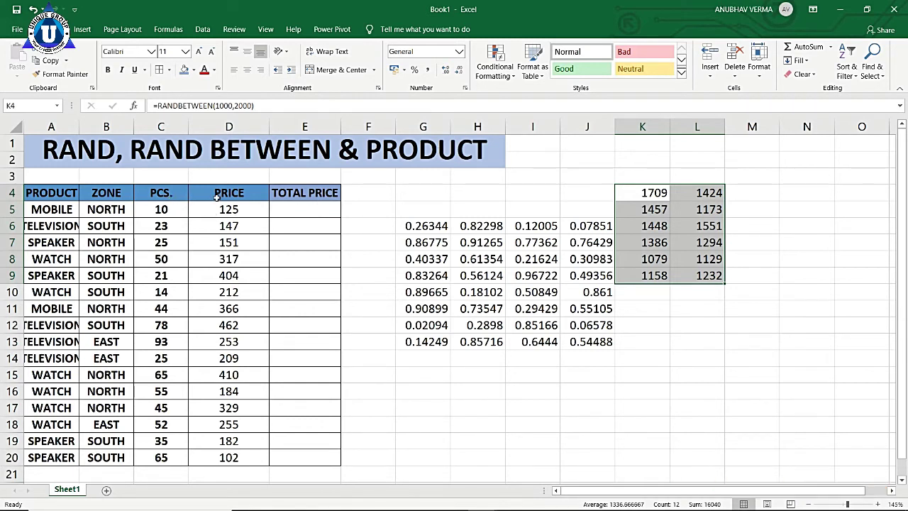
{"action": "left_click_drag", "start_coordinate": [332, 207], "coordinate": [318, 457]}
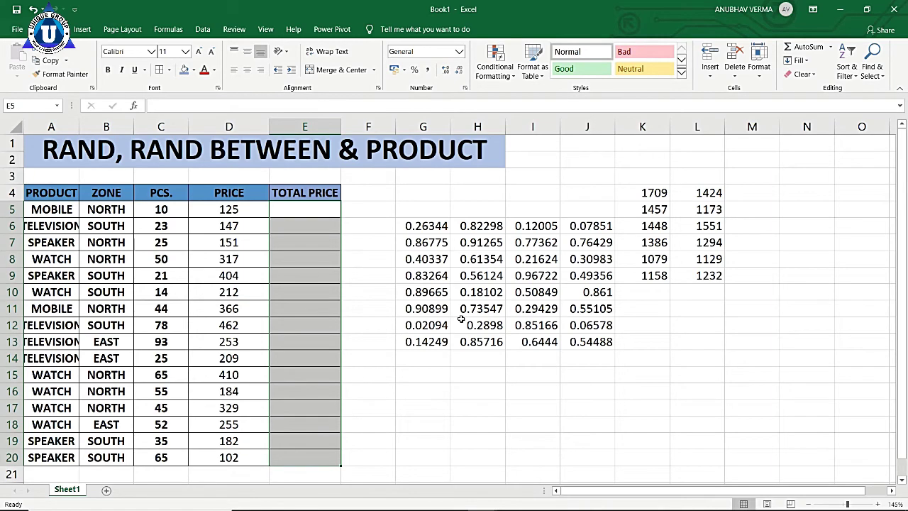
Enter =PRODUCT(C5,D5) across E5:E20 so each TOTAL PRICE is PCS. times PRICE
{"action": "type", "text": "=PR"}
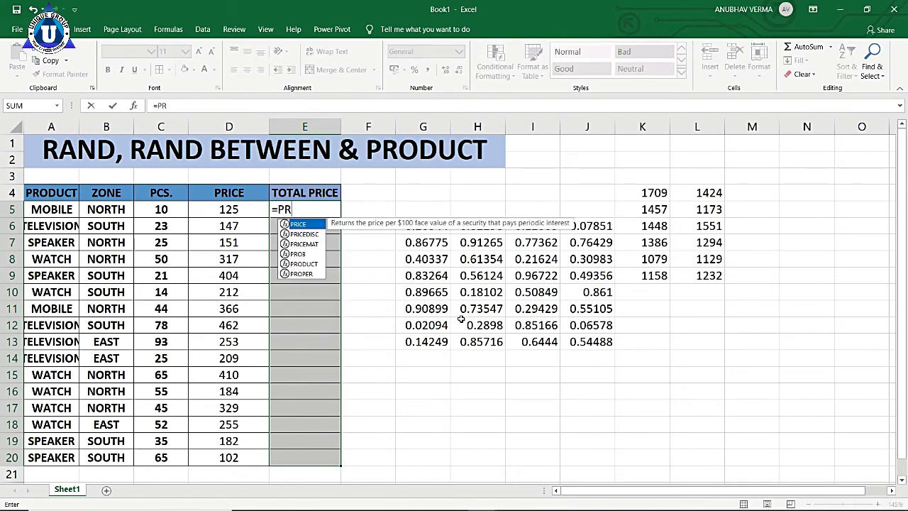
{"action": "type", "text": "ODUCT"}
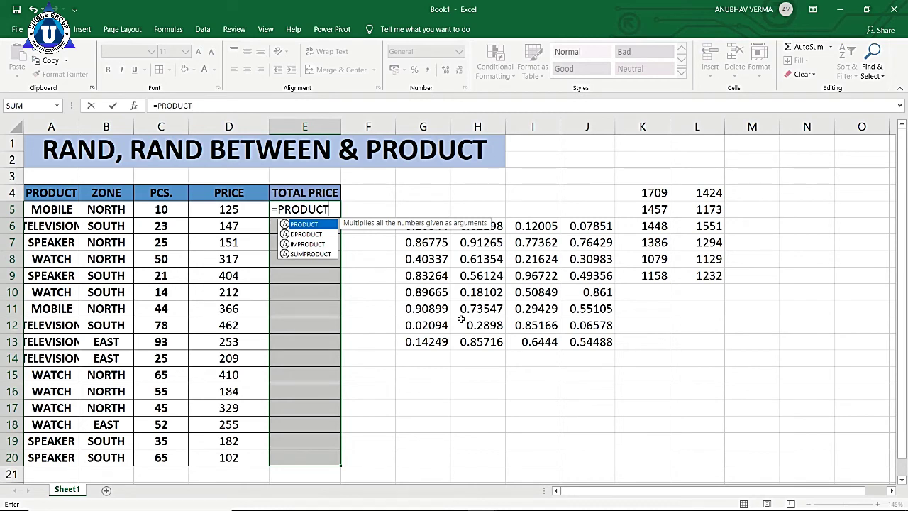
{"action": "type", "text": "("}
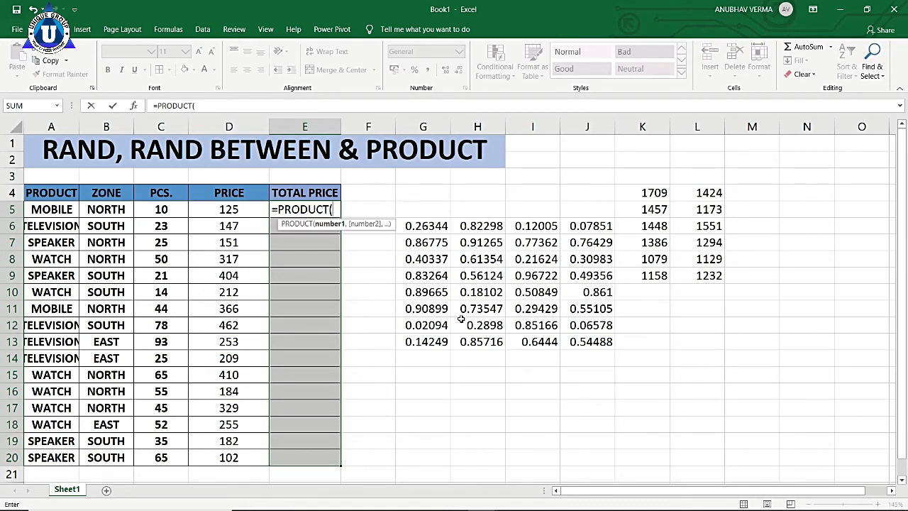
{"action": "left_click", "coordinate": [173, 210]}
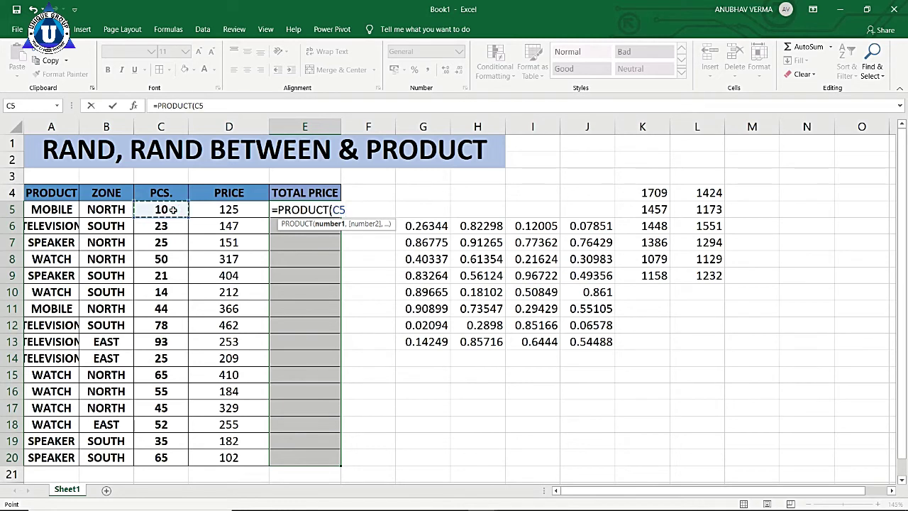
{"action": "type", "text": ","}
{"action": "left_click", "coordinate": [223, 209]}
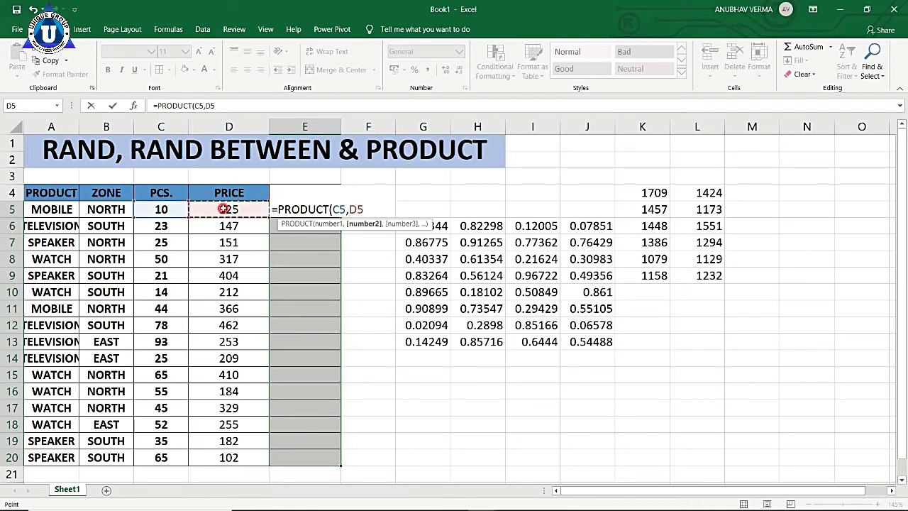
{"action": "type", "text": ")"}
{"action": "key", "text": "ctrl+Return"}
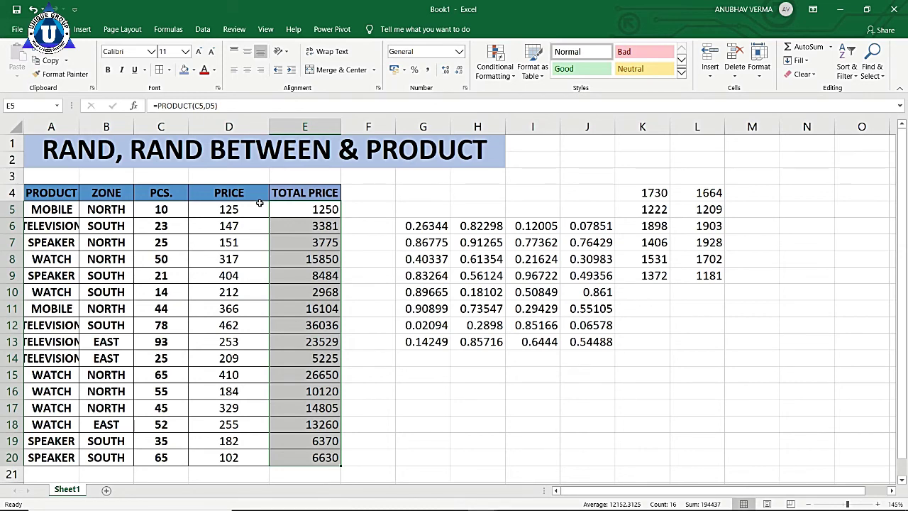
{"action": "key", "text": "ctrl+grave"}
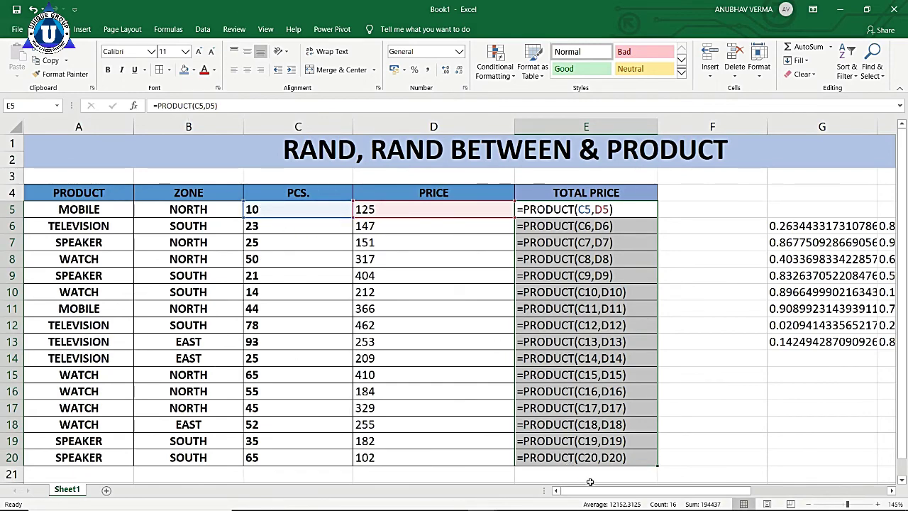
{"action": "left_click_drag", "start_coordinate": [590, 494], "coordinate": [791, 490]}
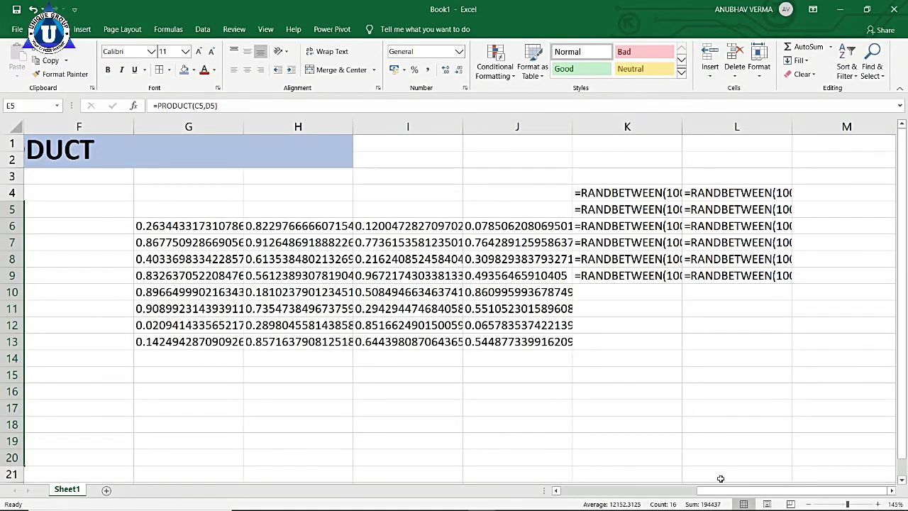
{"action": "left_click_drag", "start_coordinate": [718, 490], "coordinate": [580, 489]}
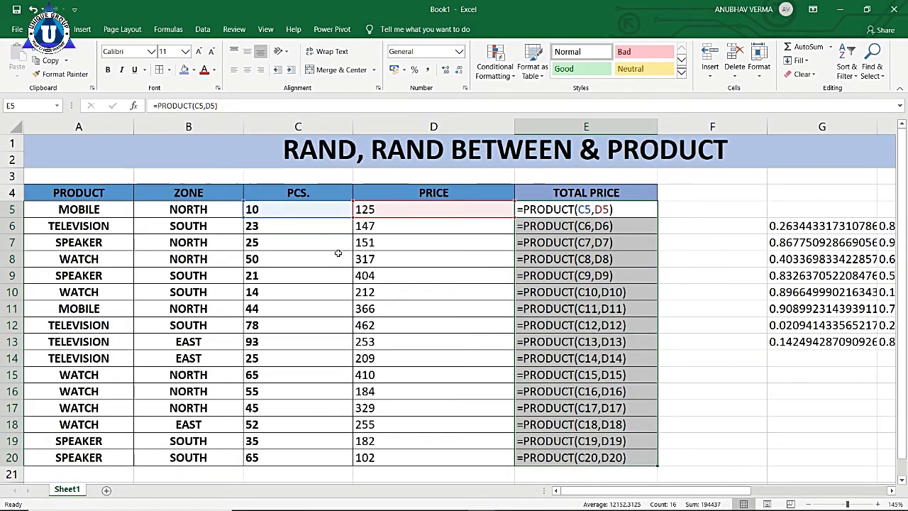
{"action": "left_click_drag", "start_coordinate": [395, 209], "coordinate": [376, 408]}
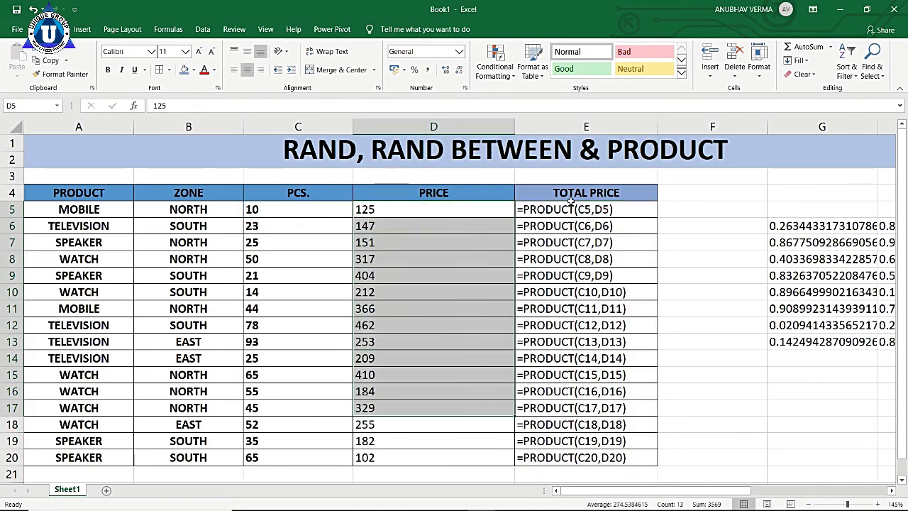
{"action": "left_click_drag", "start_coordinate": [570, 206], "coordinate": [573, 391]}
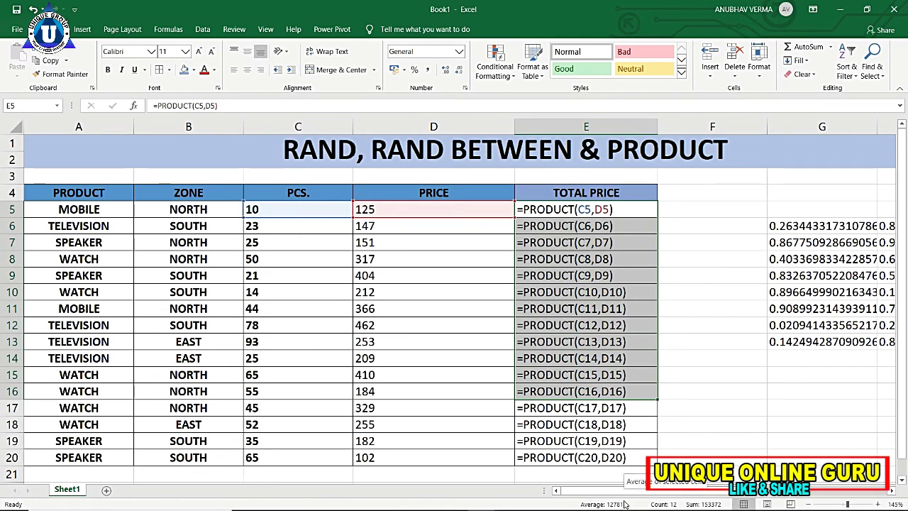
{"action": "key", "text": "ctrl+grave"}
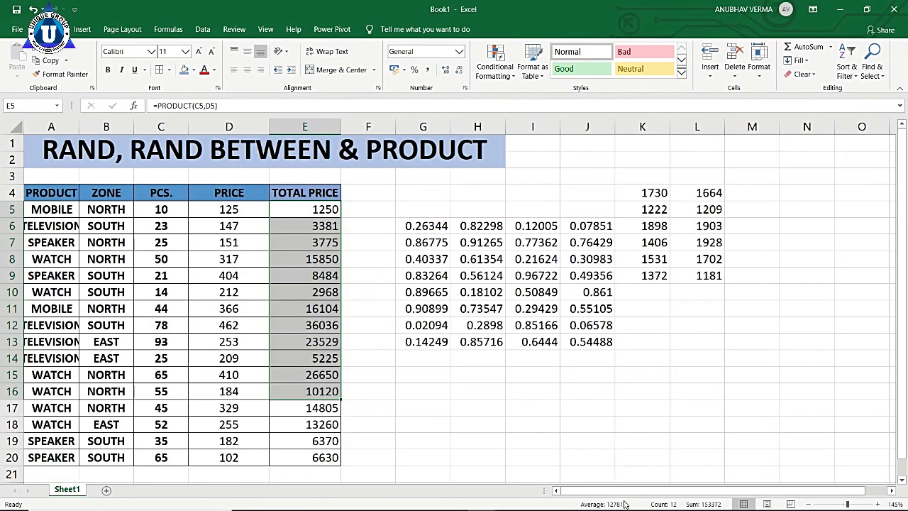